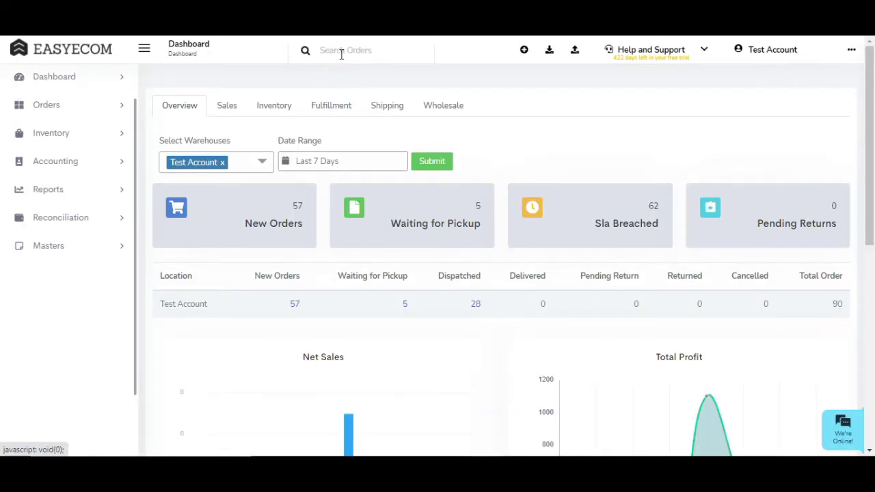
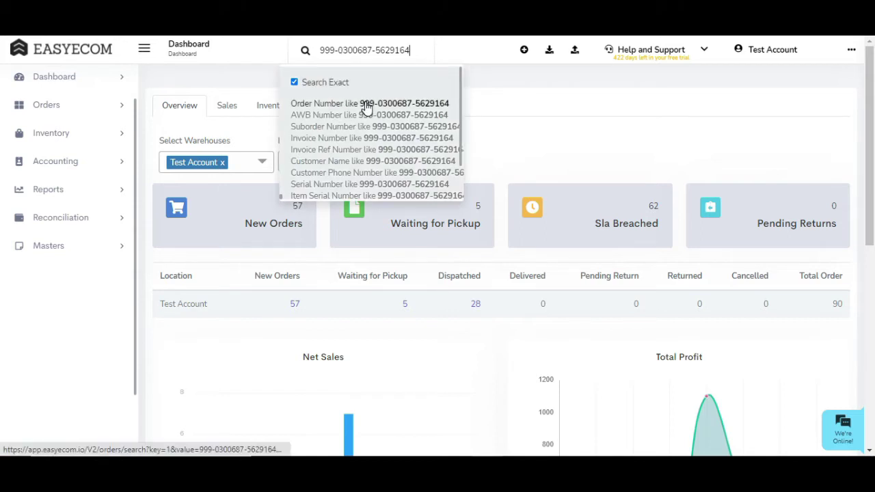
click(365, 107)
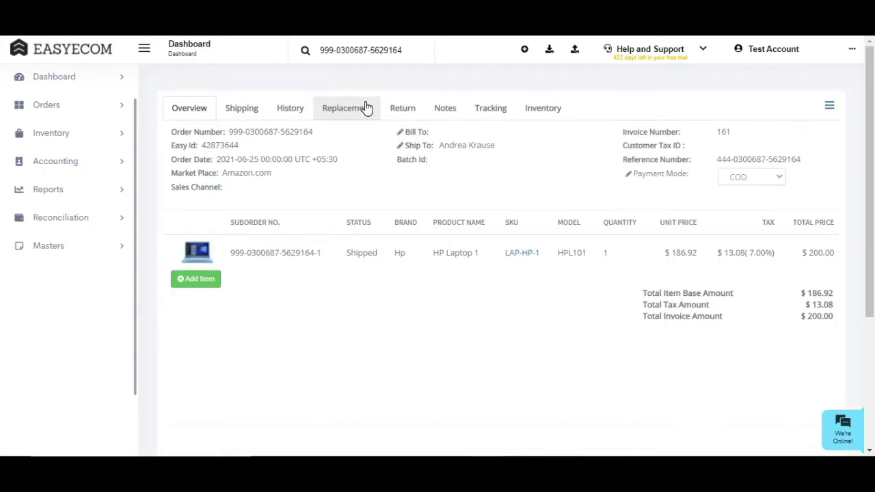
Open the order's Return tab with Confirm Return selected.
click(396, 106)
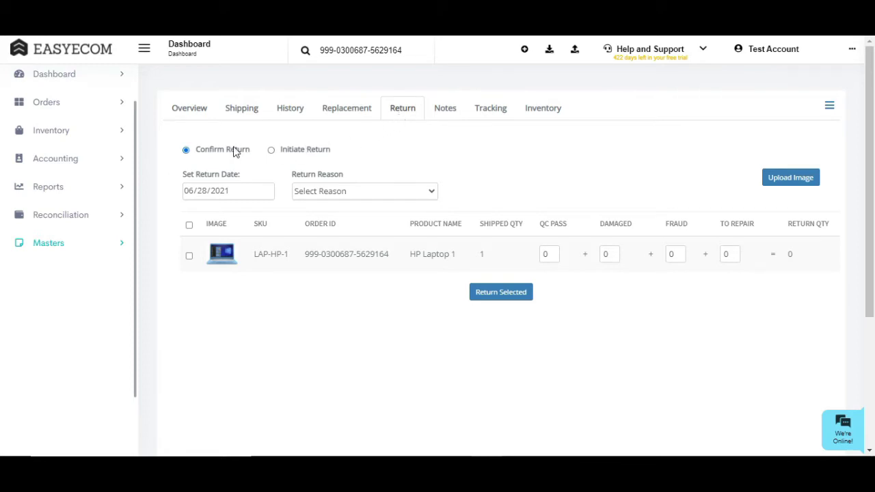
click(271, 150)
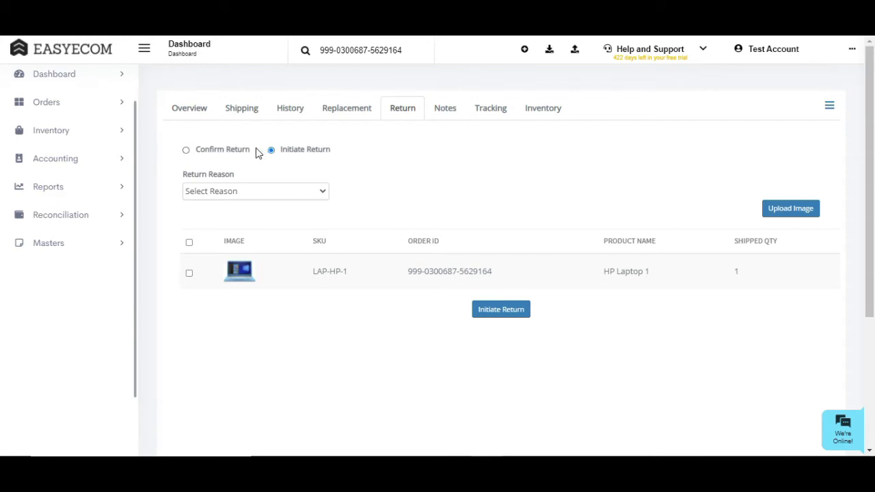
click(245, 151)
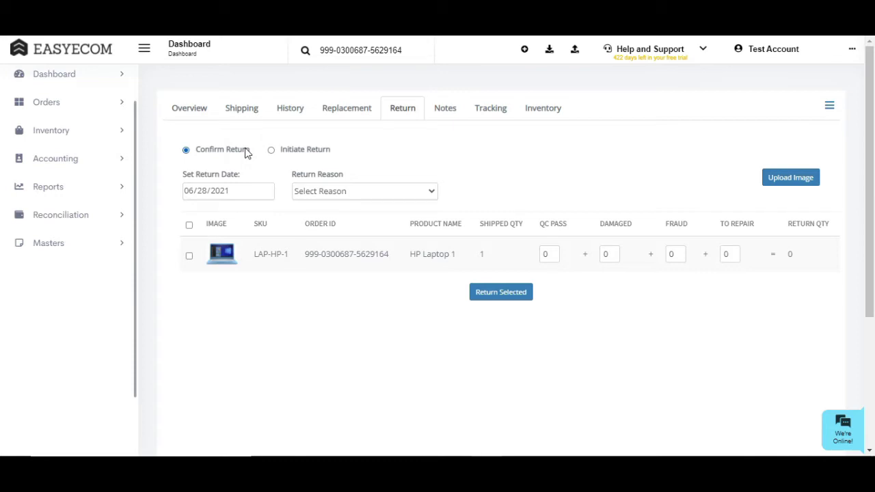
Set return date 06/29/2021 and return reason 'Not delivered - Wrong Address'.
click(243, 193)
click(231, 316)
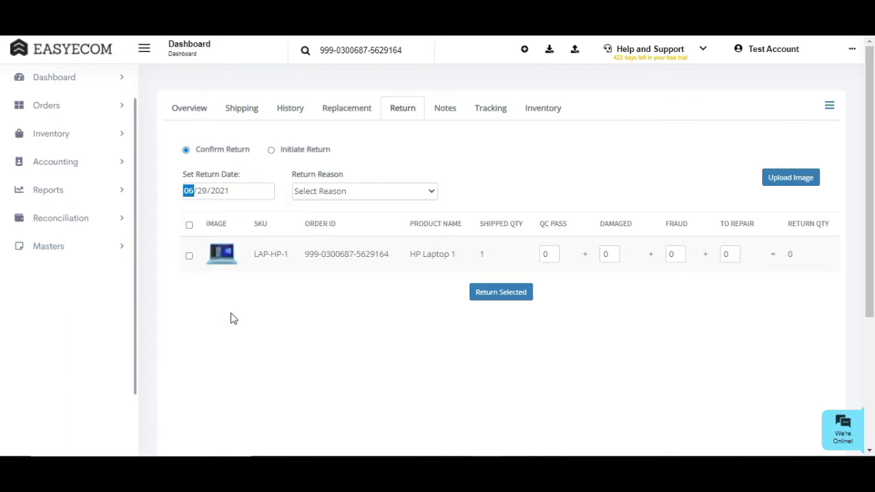
click(334, 193)
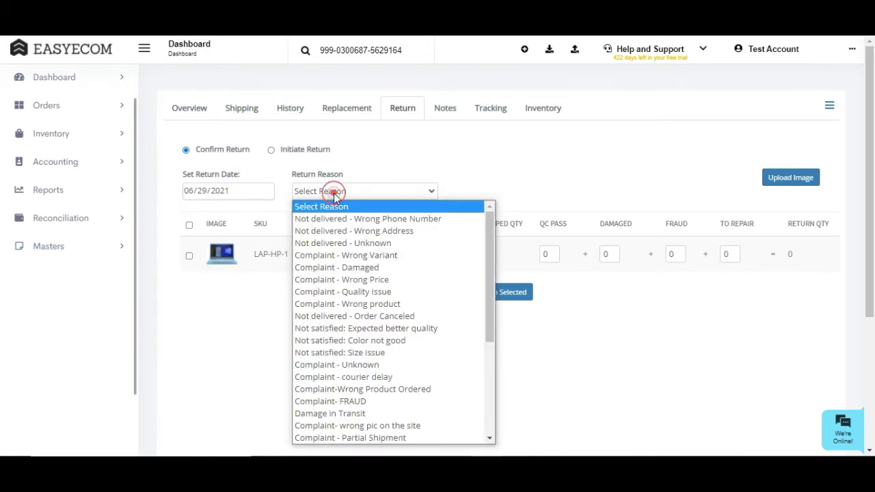
click(335, 234)
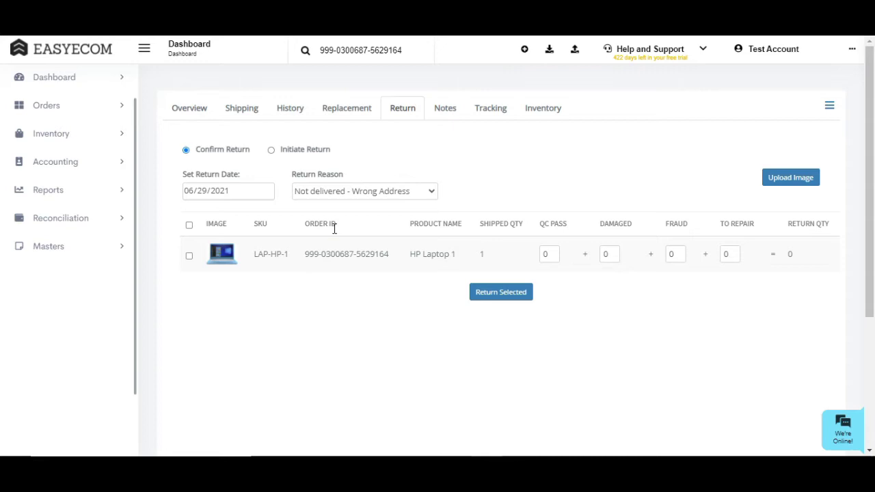
Select the LAP-HP-1 row and set its QC Pass quantity to 1.
click(189, 256)
click(548, 254)
key(BackSpace)
text(1)
click(606, 257)
Set To Repair to 0 and mark the selected item as returned.
click(728, 255)
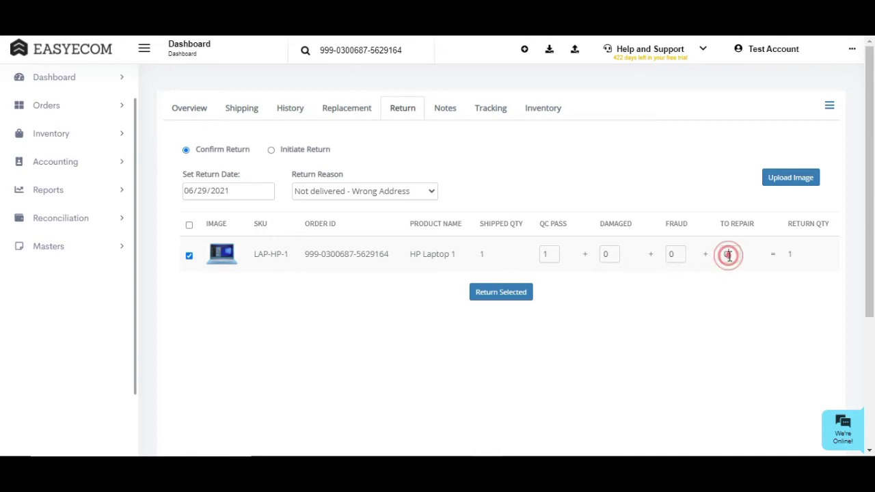
key(BackSpace)
text(0)
click(114, 135)
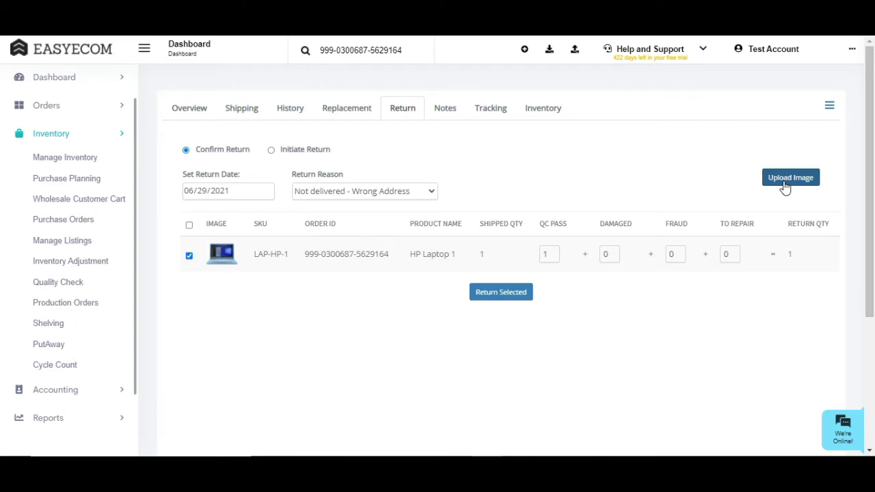
click(509, 304)
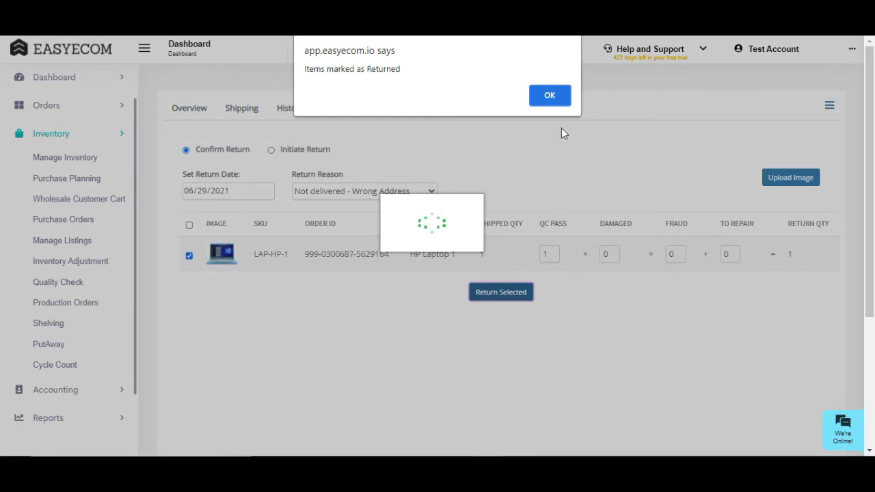
Dismiss the returned alert and shelve the 1 returned LAP-HP-1 unit on shelf A1.
click(551, 95)
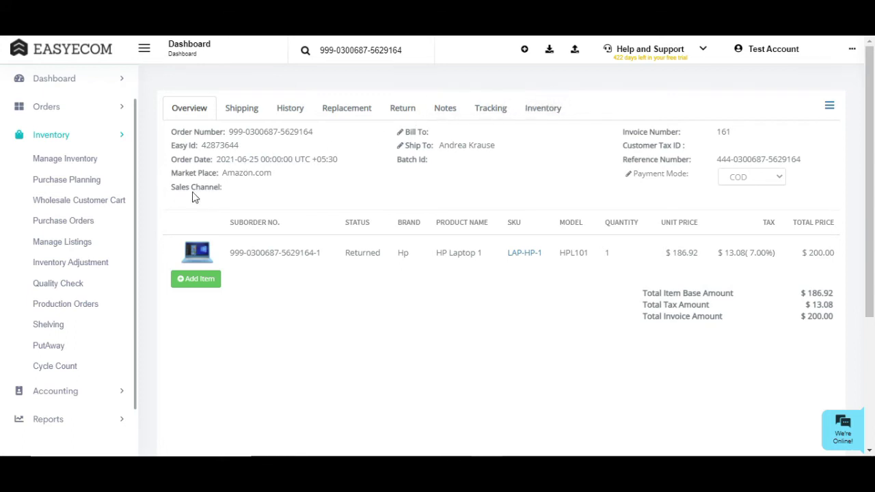
click(51, 332)
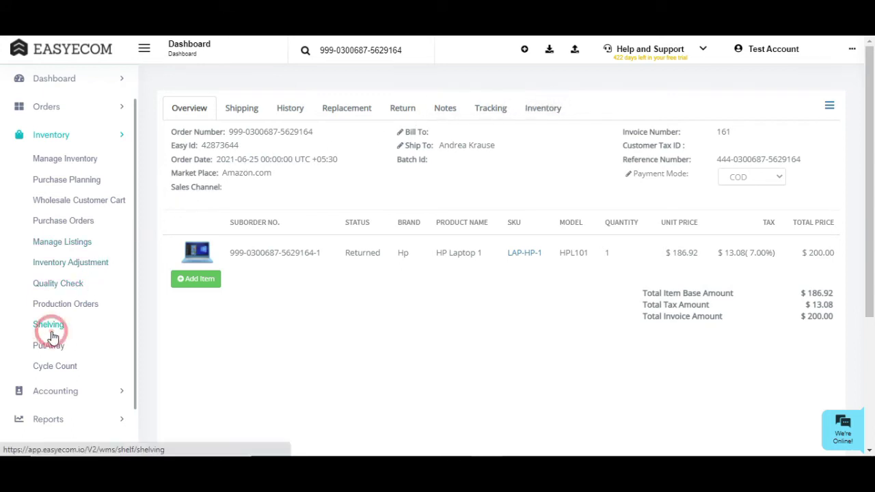
click(251, 112)
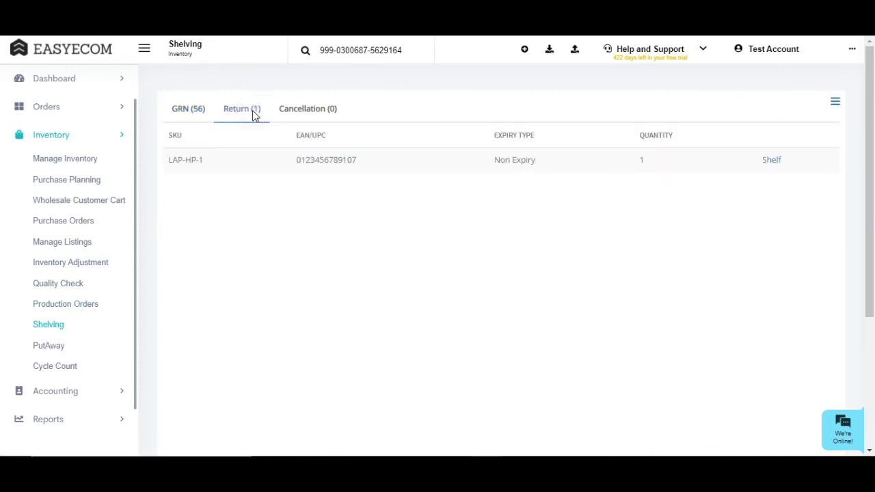
click(770, 161)
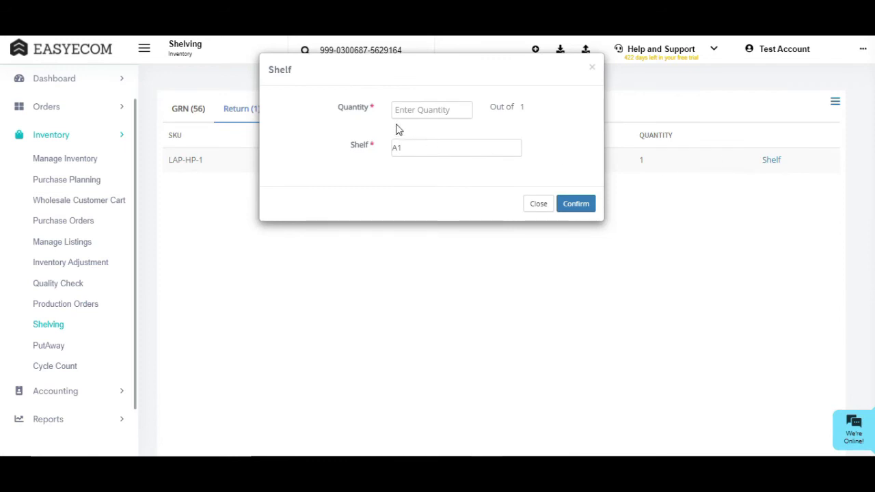
click(395, 111)
text(1)
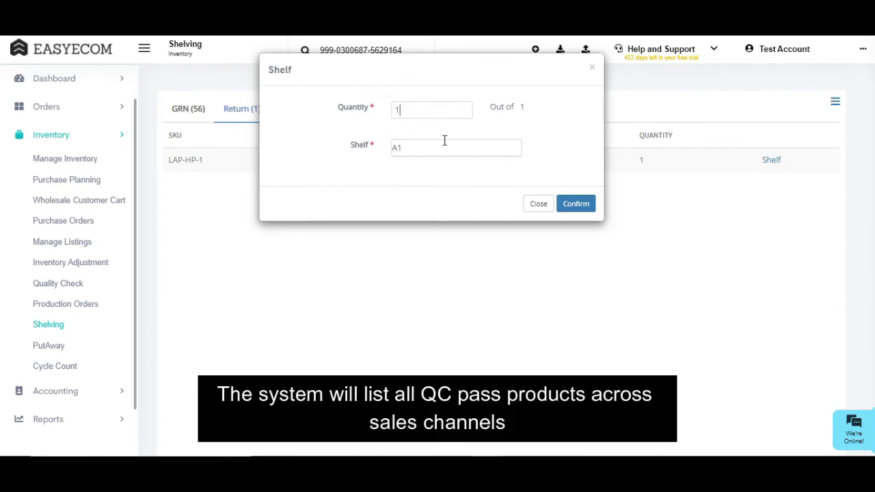
click(574, 204)
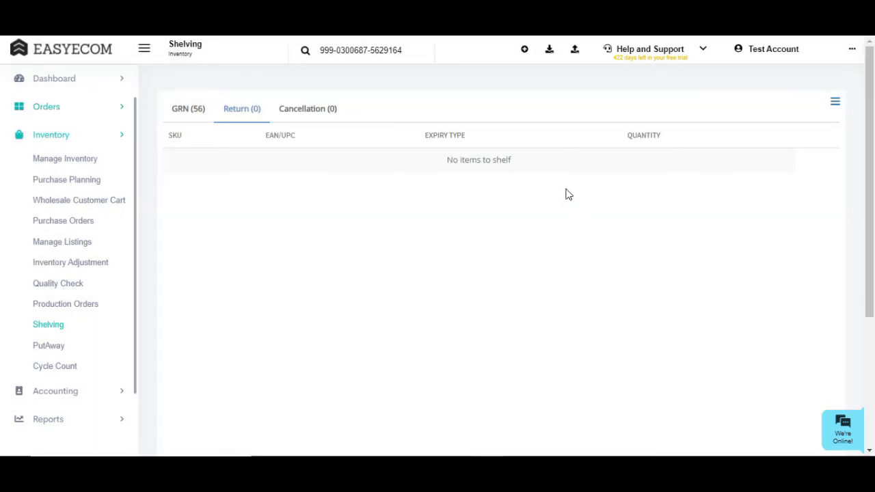
Run the Returns report for This Month's return dates and download it.
click(102, 422)
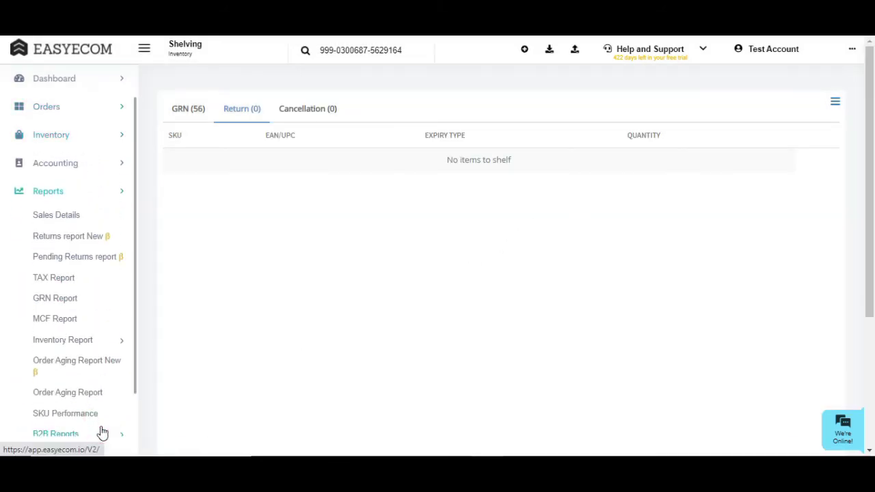
click(103, 236)
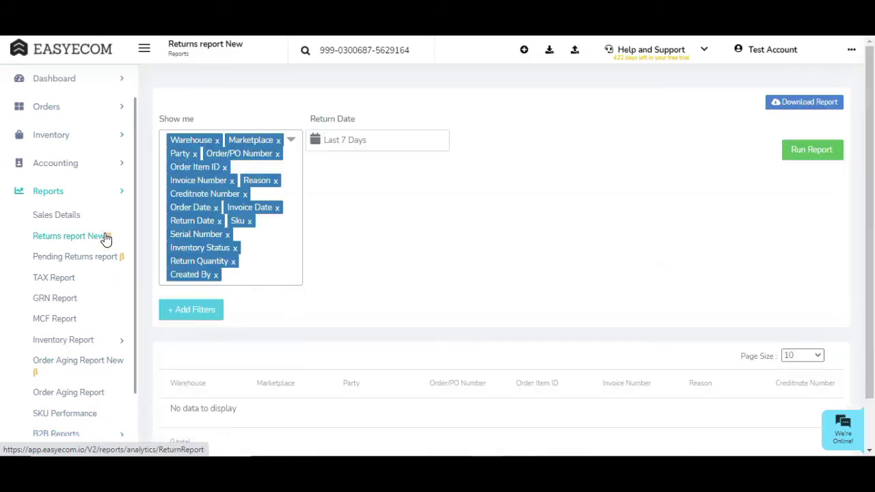
click(349, 141)
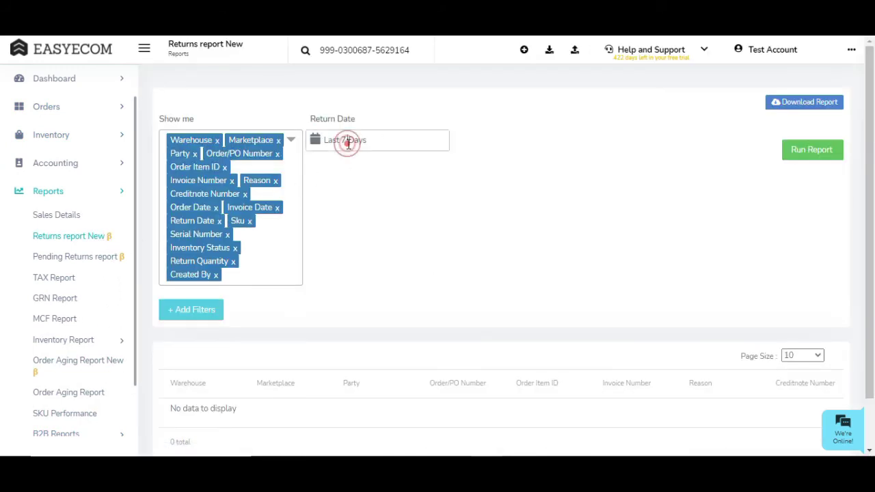
click(256, 213)
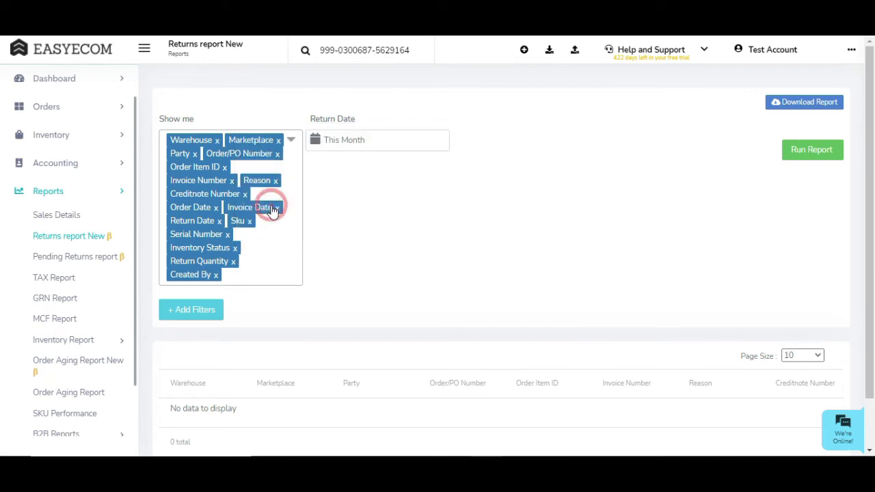
click(813, 150)
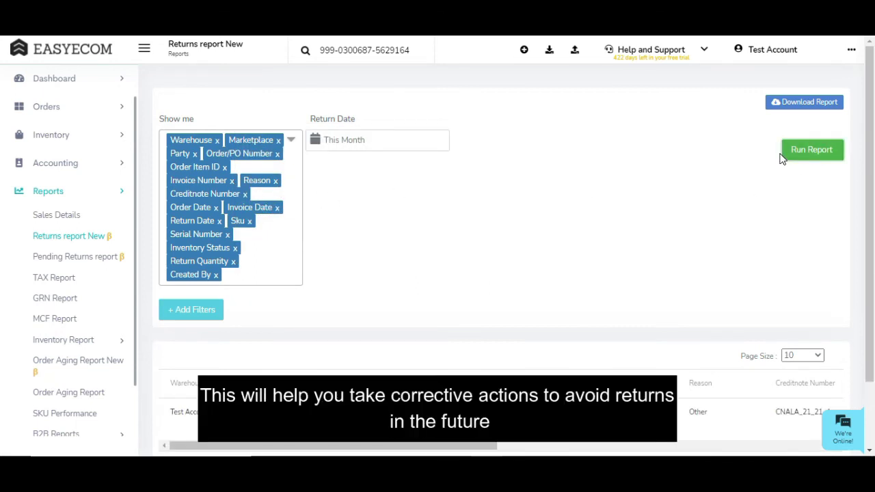
click(782, 108)
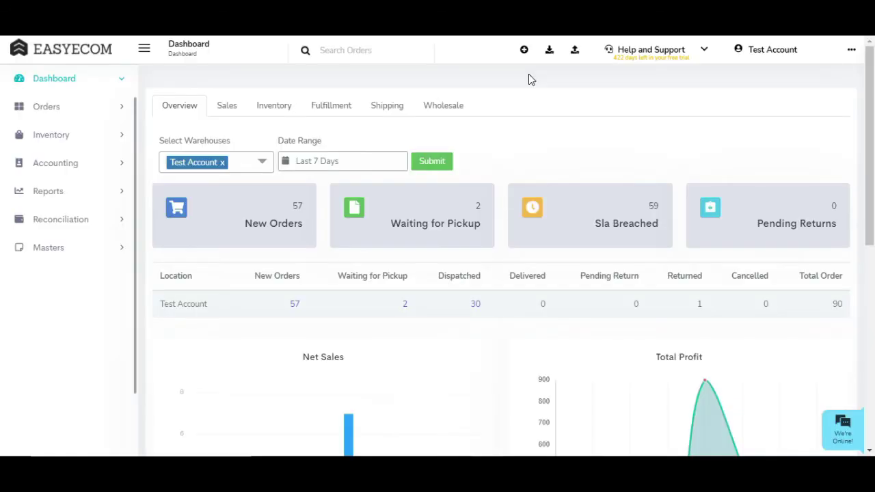
Download the Add B2C Returns in Bulk CSV template and open it.
click(524, 51)
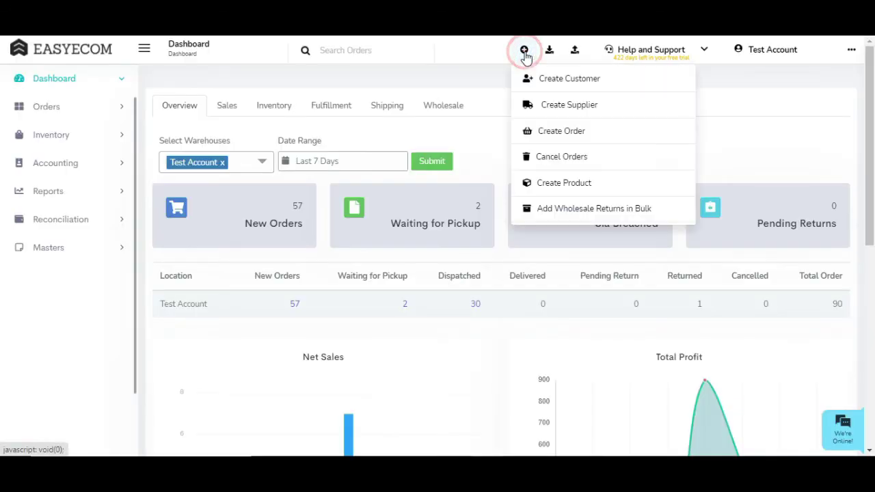
scroll(526, 96, down, 1)
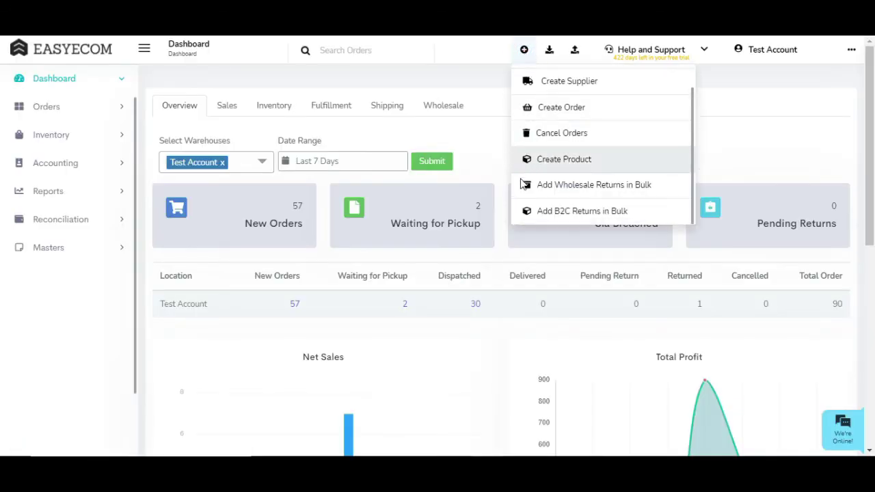
click(524, 211)
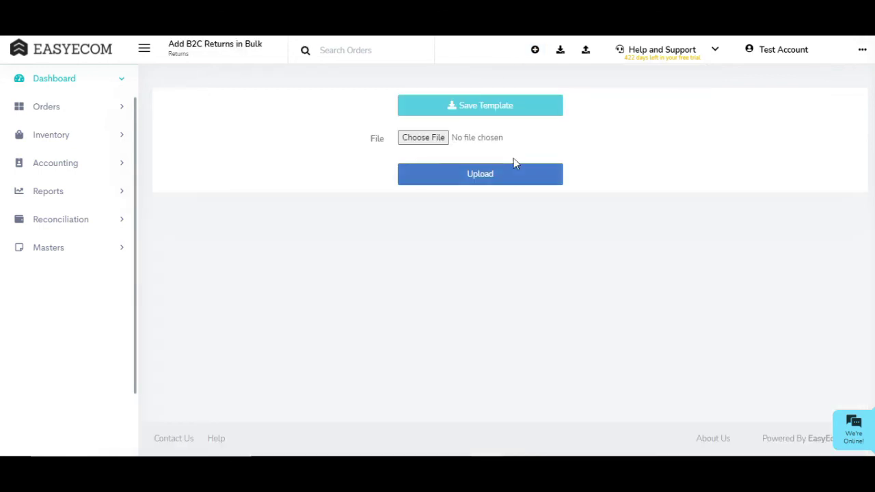
click(507, 112)
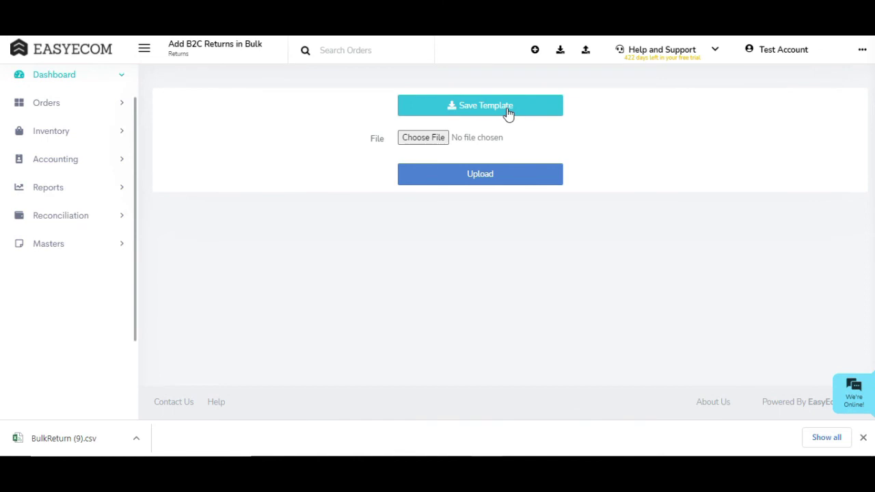
click(110, 451)
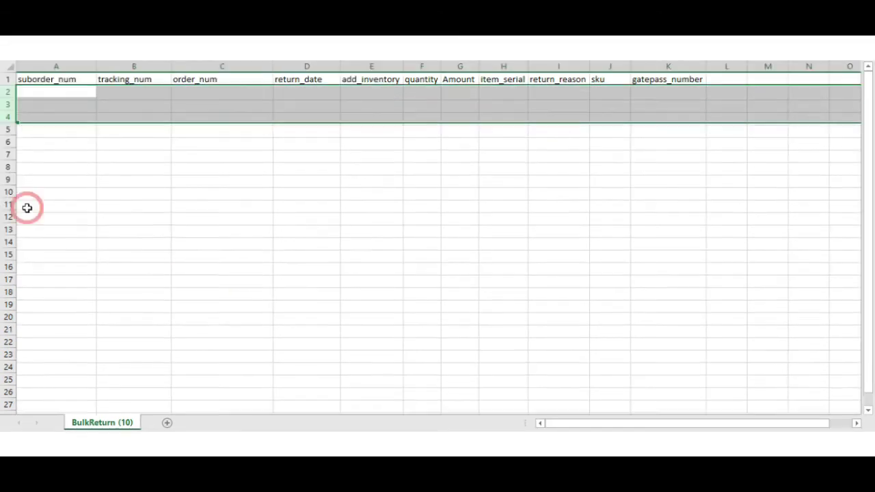
click(27, 91)
text(`)
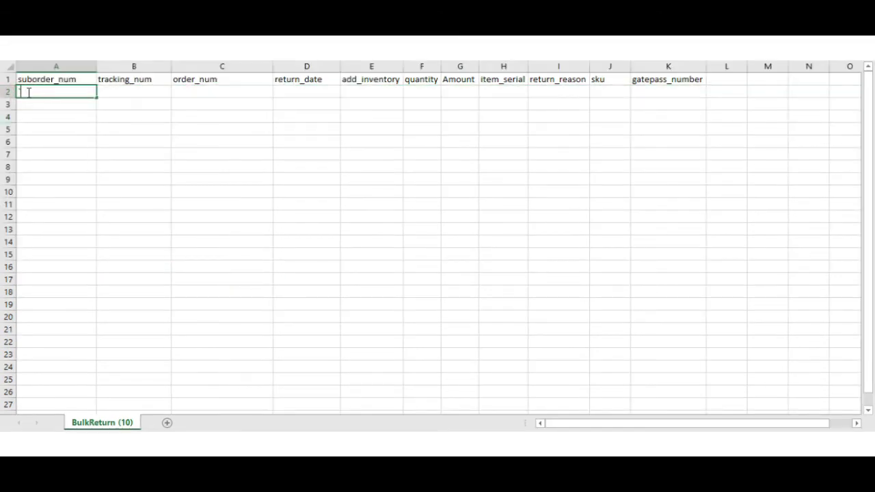
text(1234567890-5)
key(Return)
key(Right)
text(`)
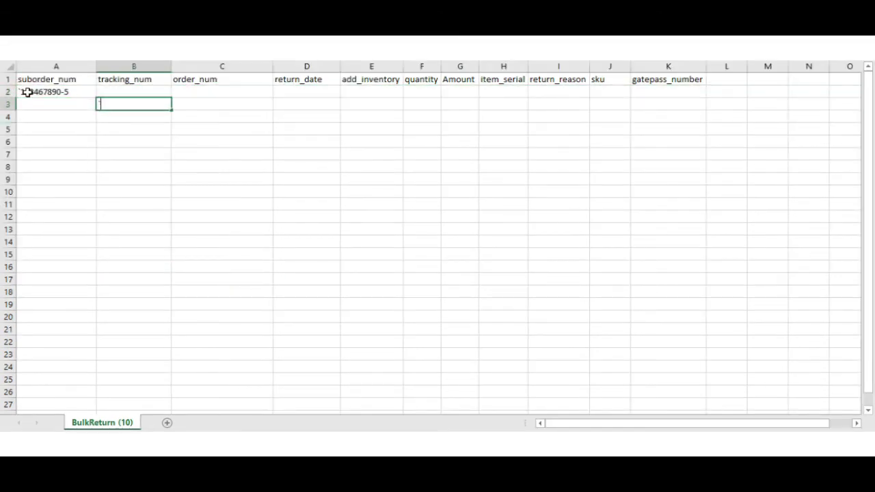
text(43567890)
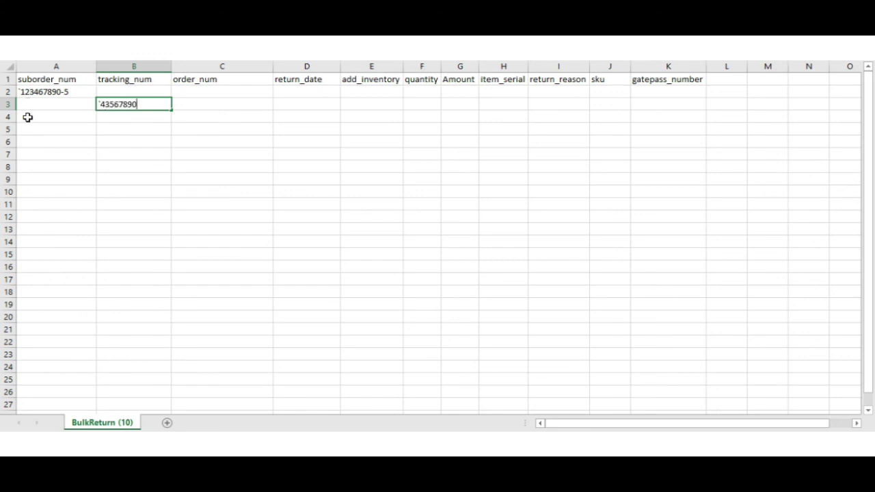
text(7654321)
key(Return)
key(Right)
text(`890)
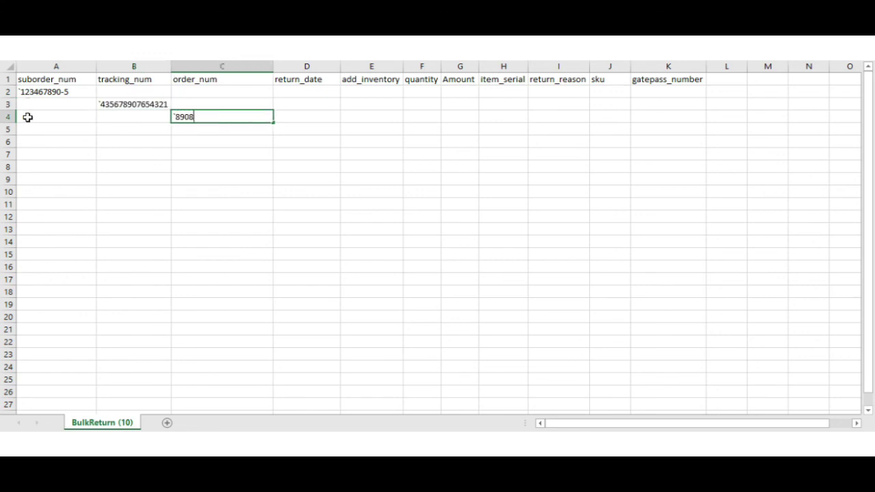
text(8753264738)
click(294, 93)
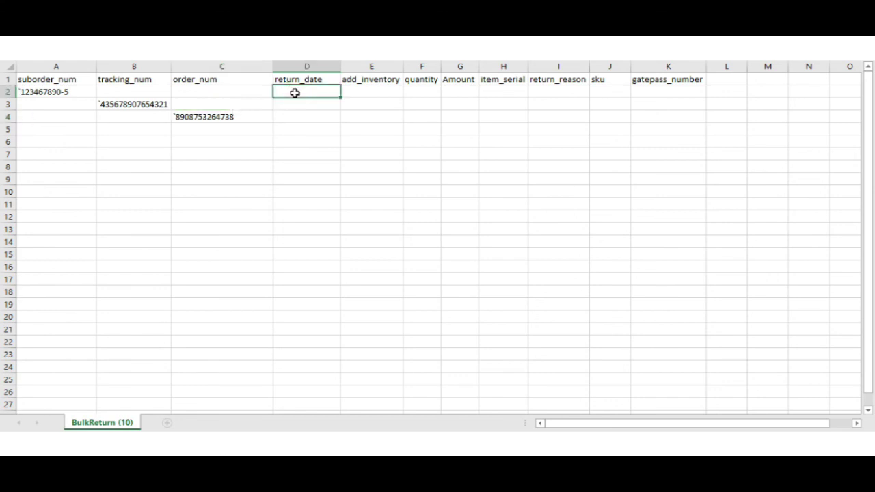
Fill in return date 2021-06-28, add_inventory 'yes' and quantity 1 starting at D2.
text(`2021-)
text(06-28)
key(Tab)
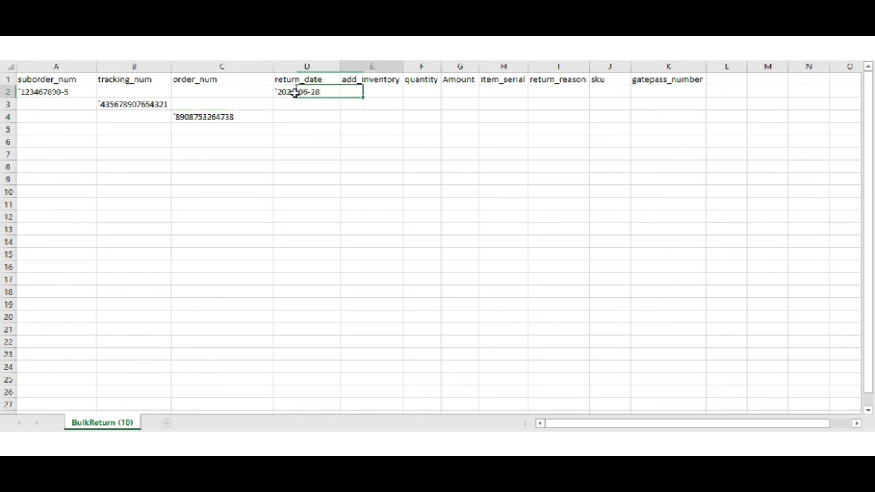
text(yes)
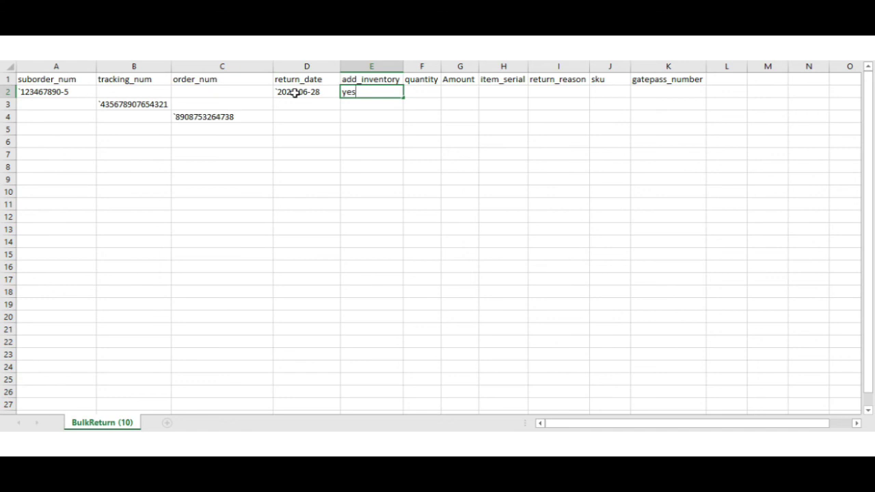
key(Tab)
text(1)
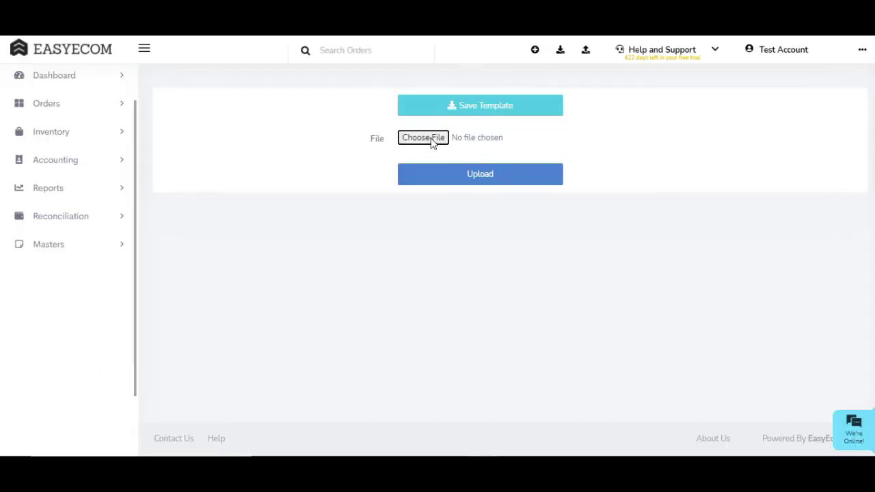
Attach the B2C Bulk Return CSV and upload it.
click(431, 137)
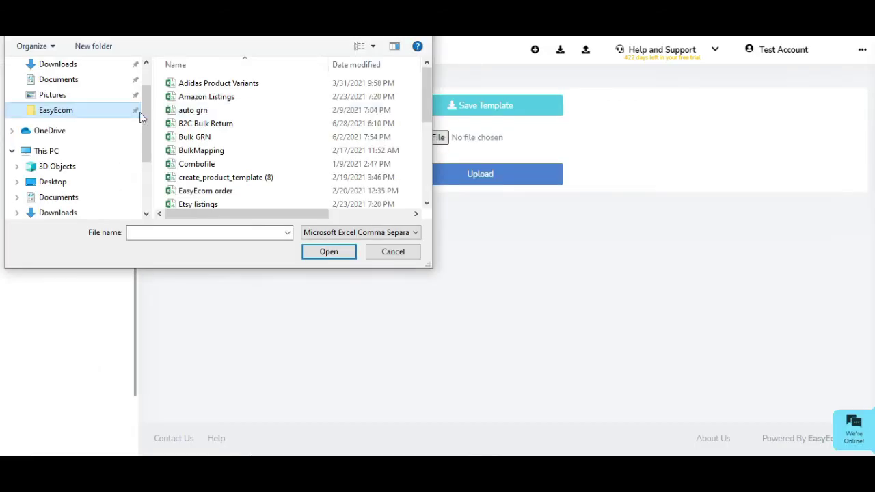
click(271, 123)
click(327, 253)
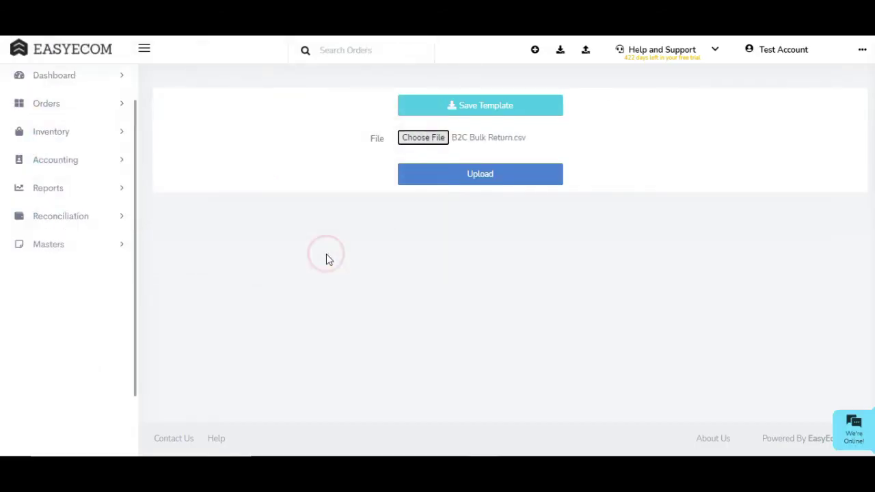
click(411, 184)
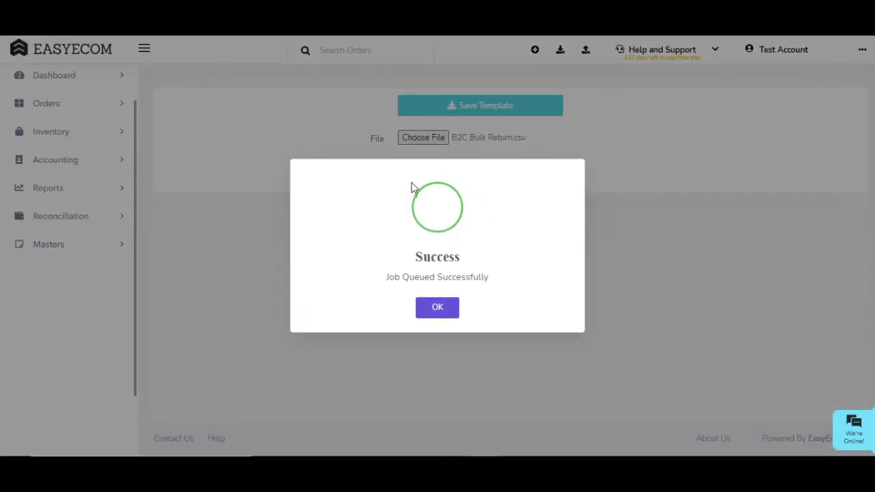